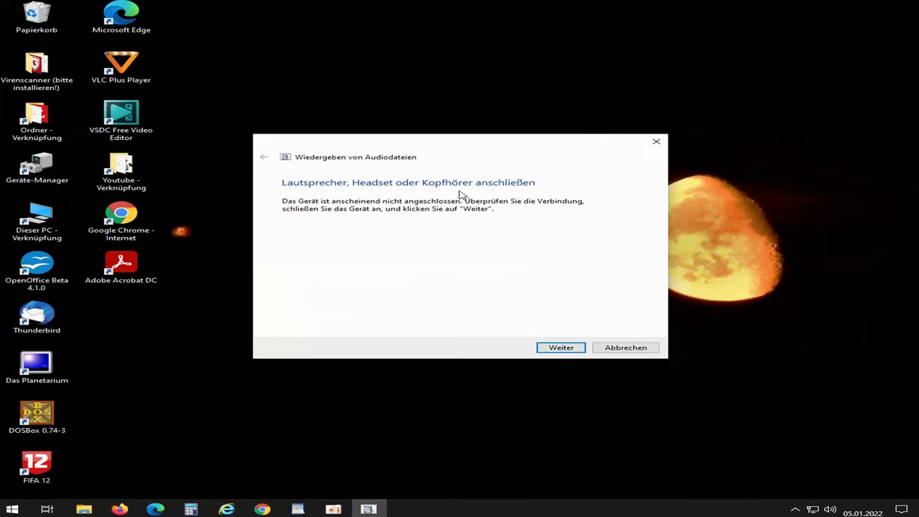
# Cancel the audio playback troubleshooter and open the Sound page of the Windows system settings
pyautogui.click(621, 349)
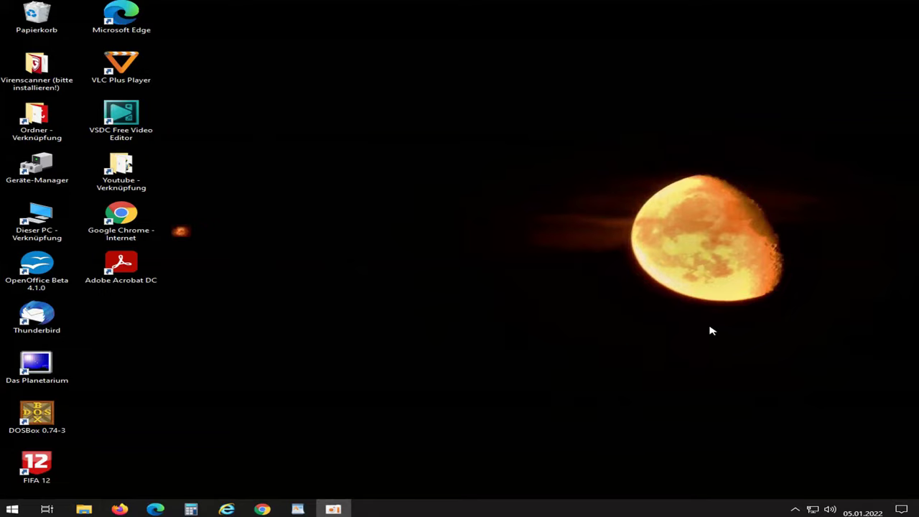
pyautogui.click(12, 509)
pyautogui.click(16, 465)
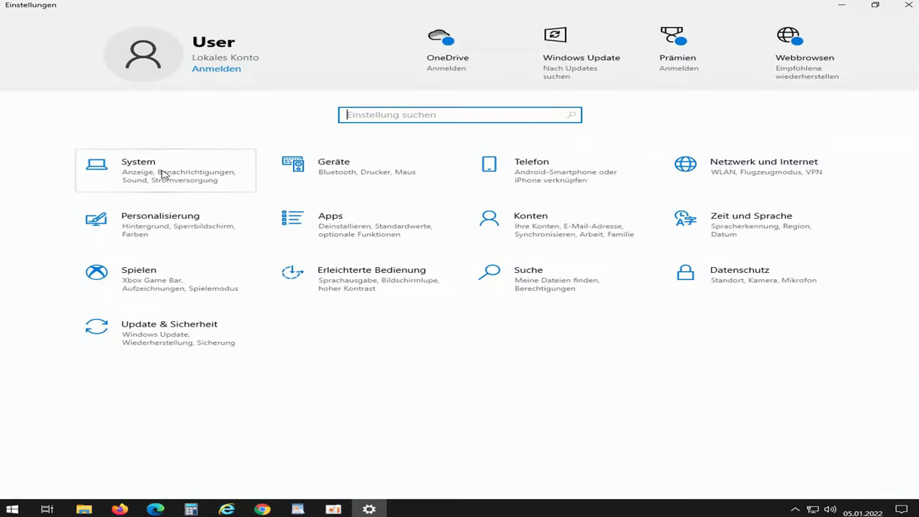
pyautogui.click(142, 175)
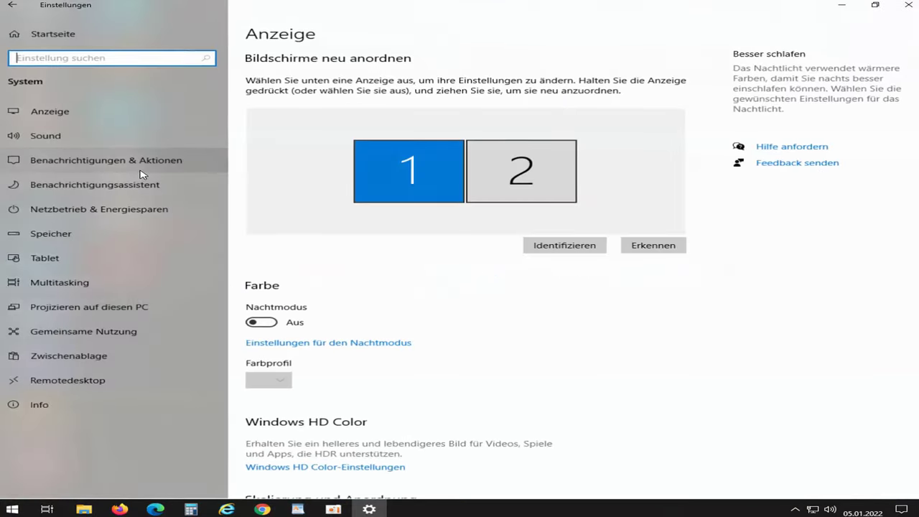
pyautogui.click(60, 136)
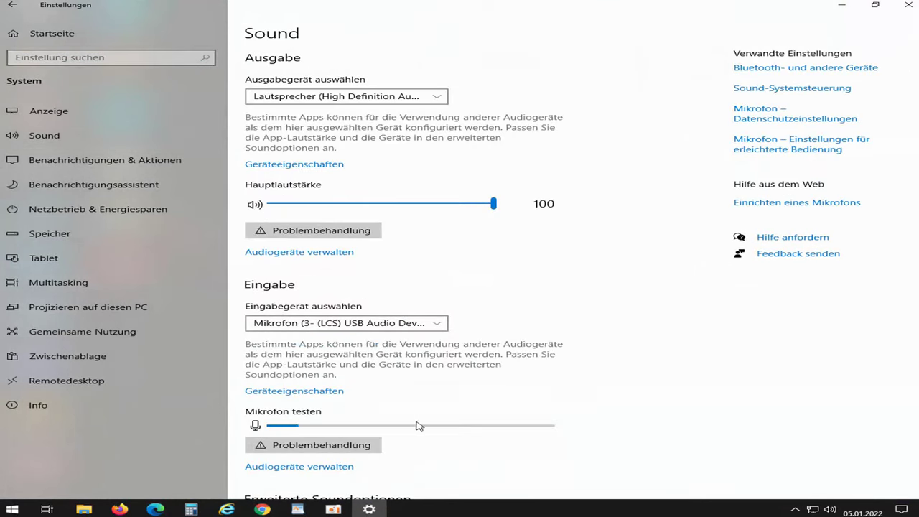
# Check the available output devices and the speaker's device properties, and return to the Sound page
pyautogui.click(357, 99)
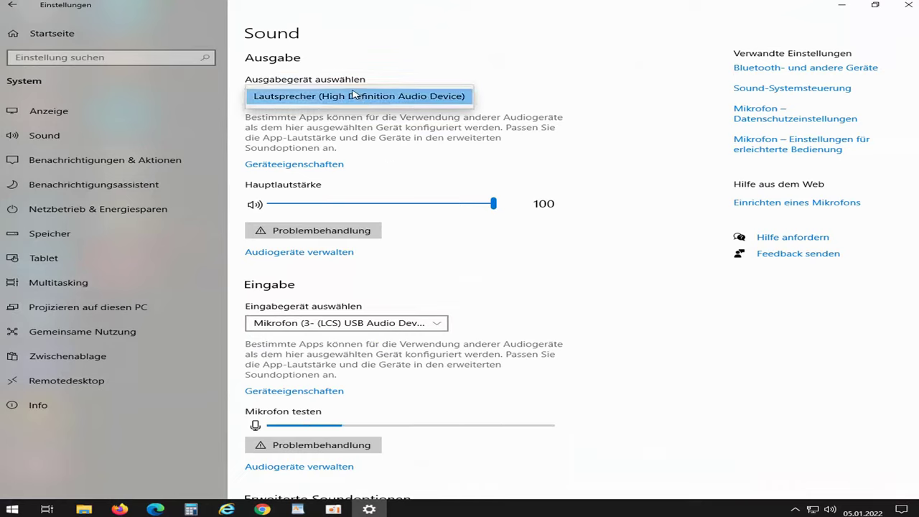
pyautogui.click(490, 65)
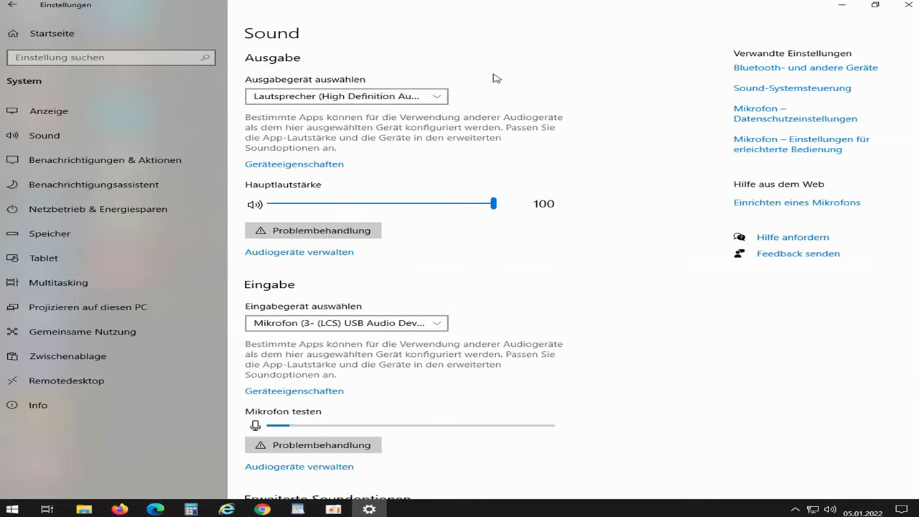
pyautogui.click(300, 167)
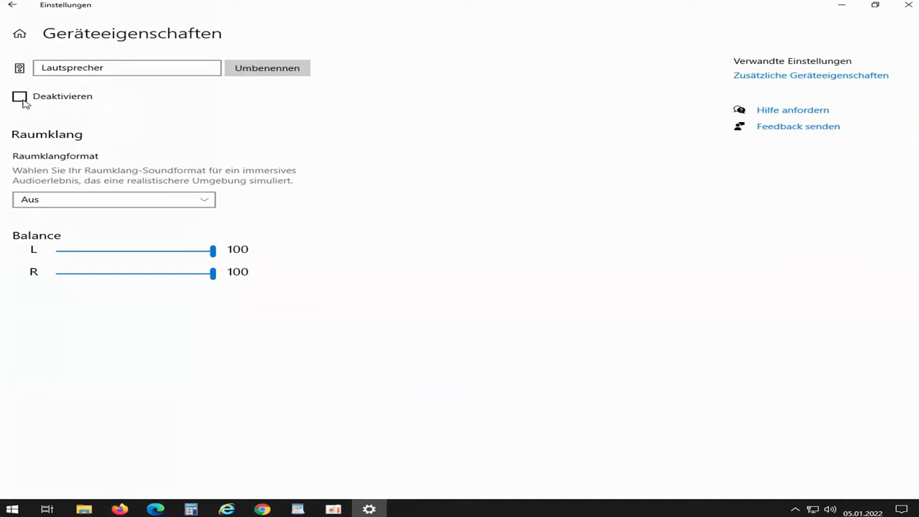
pyautogui.click(10, 6)
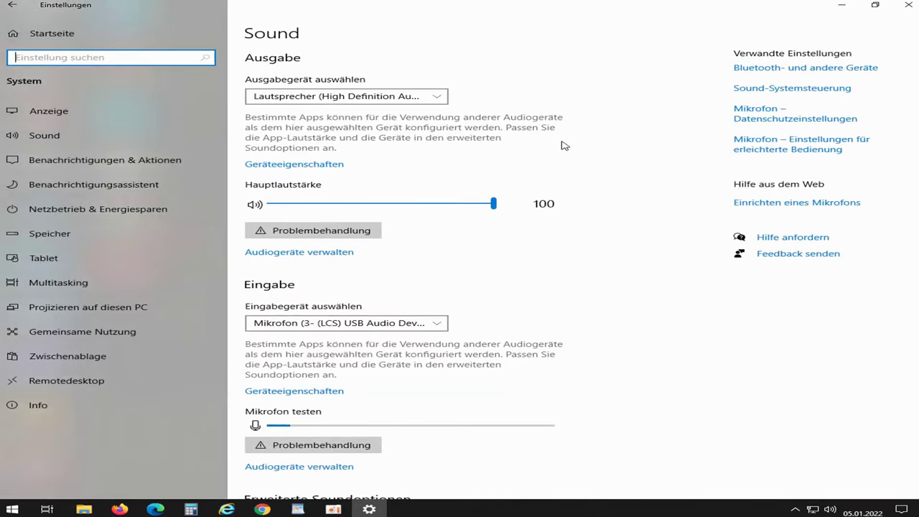
# Open the classic sound control dialog and check the Lautsprecher playback device's general properties, including its device usage
pyautogui.click(759, 94)
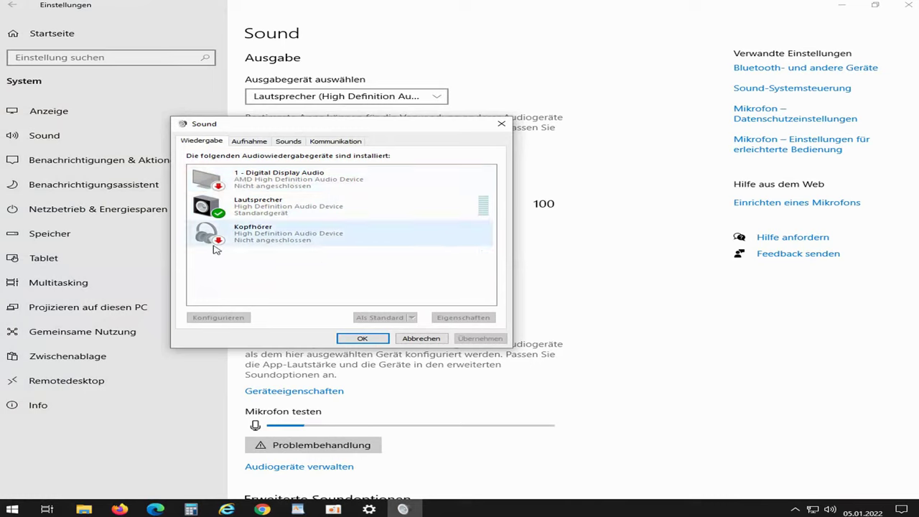
pyautogui.click(245, 214)
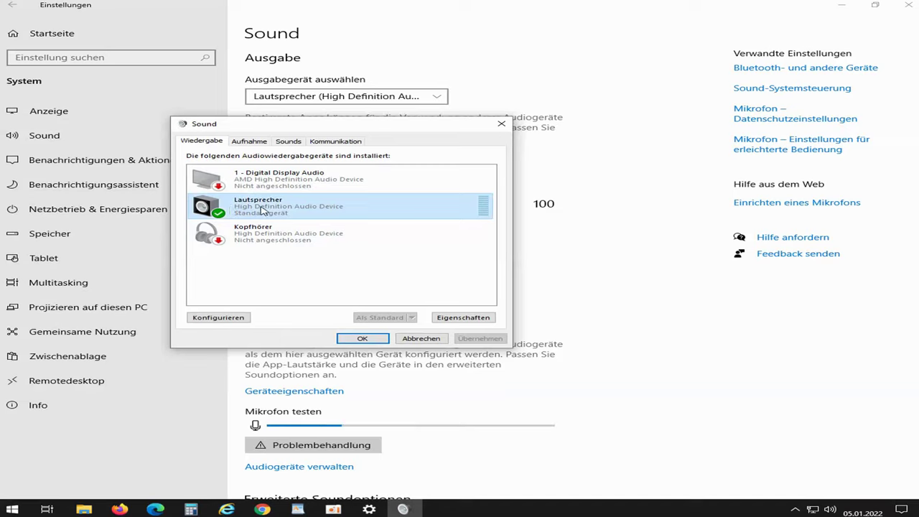
pyautogui.rightClick(263, 205)
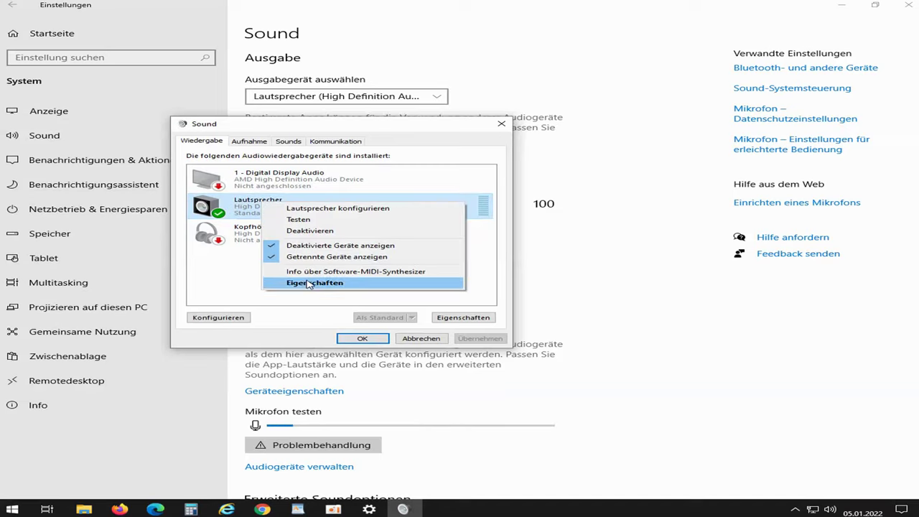
pyautogui.click(310, 284)
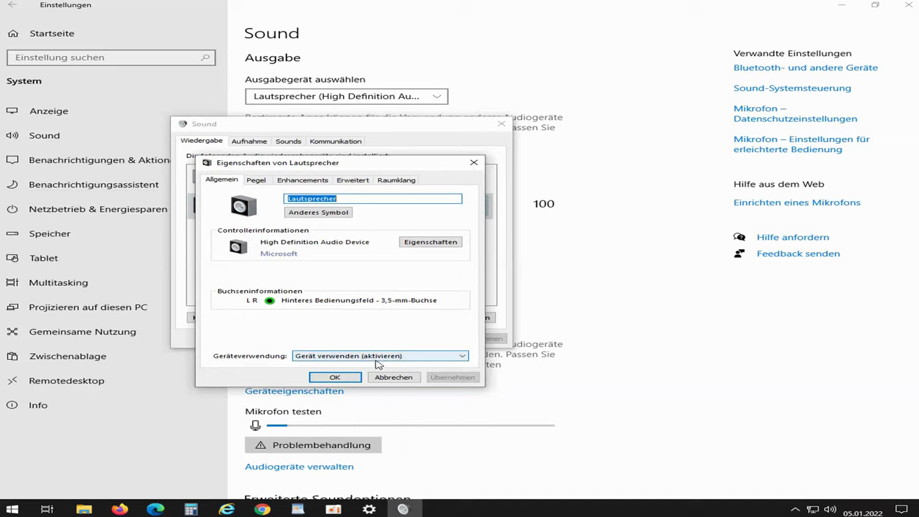
pyautogui.click(332, 377)
# Check the Windows sound scheme, and close the sound dialog without changes along with the settings window
pyautogui.click(288, 142)
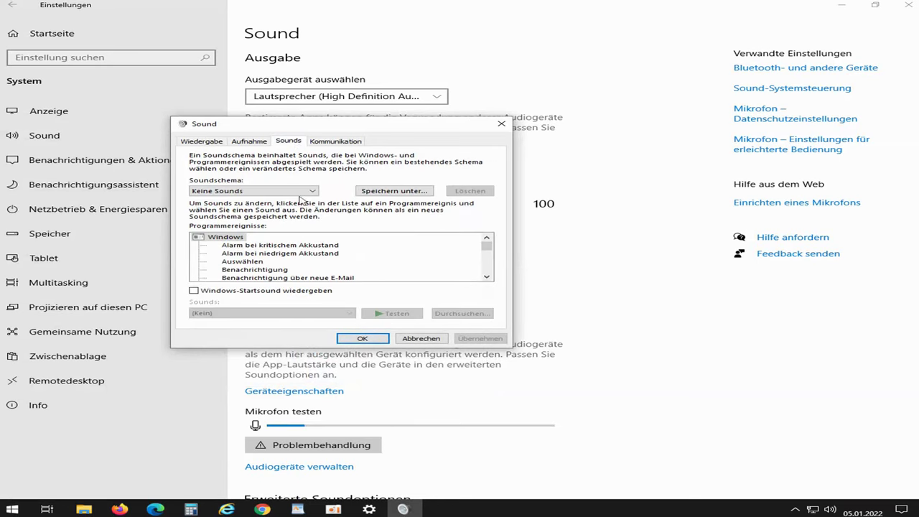
pyautogui.click(421, 338)
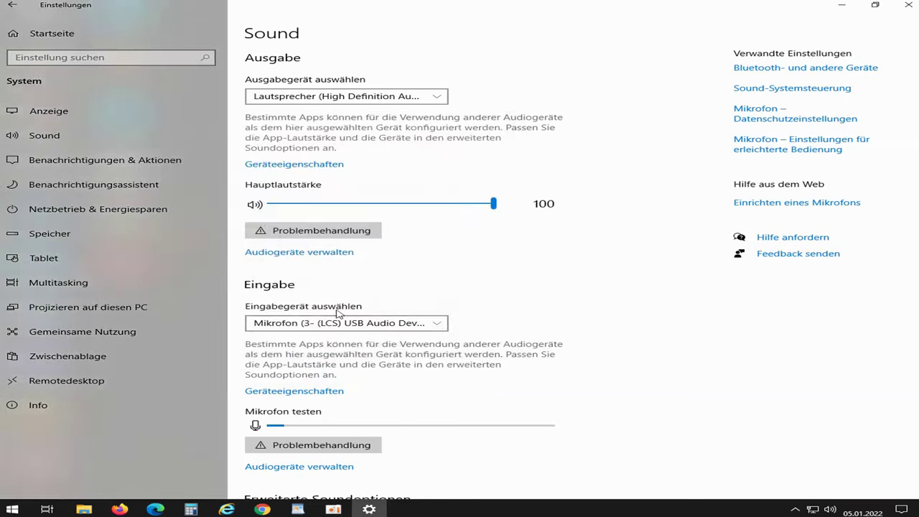
pyautogui.click(903, 6)
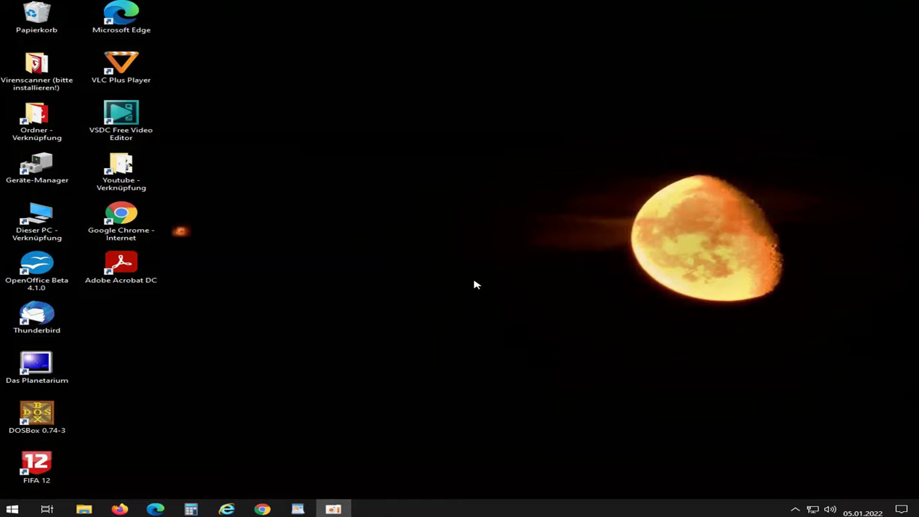
# Run devmgmt.msc to open the Device Manager and look through the devices under Audioeingänge und -ausgänge
pyautogui.press('super+r')
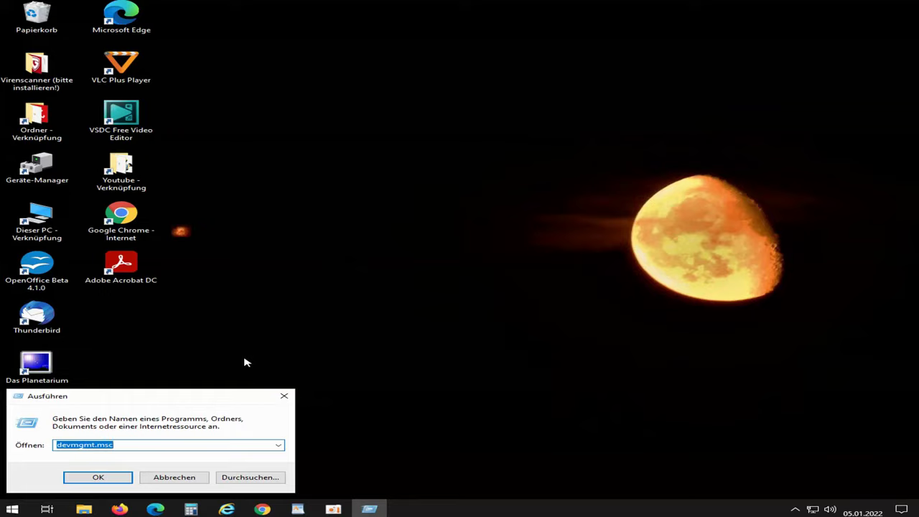
pyautogui.click(98, 478)
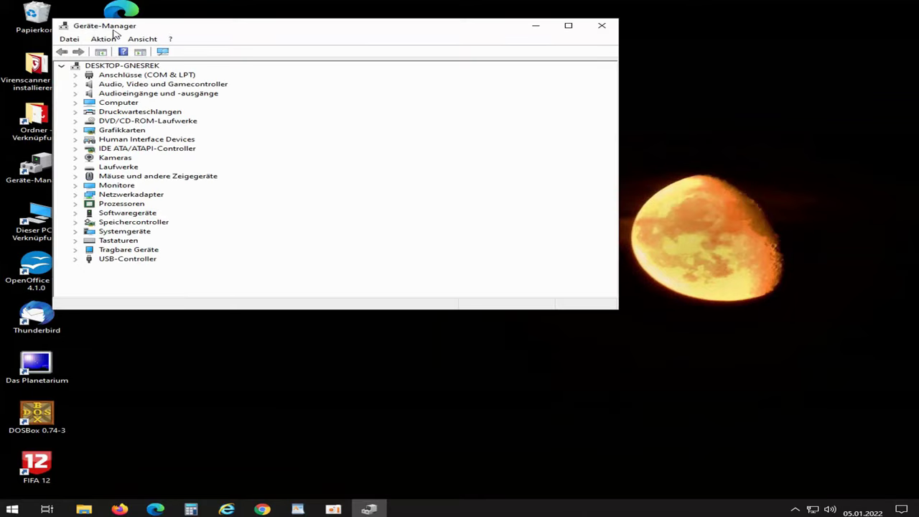
pyautogui.click(76, 94)
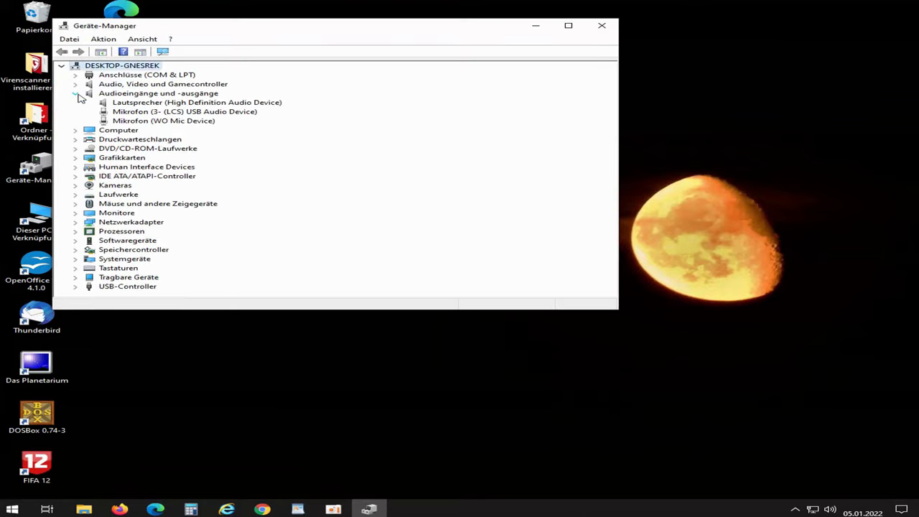
pyautogui.click(88, 96)
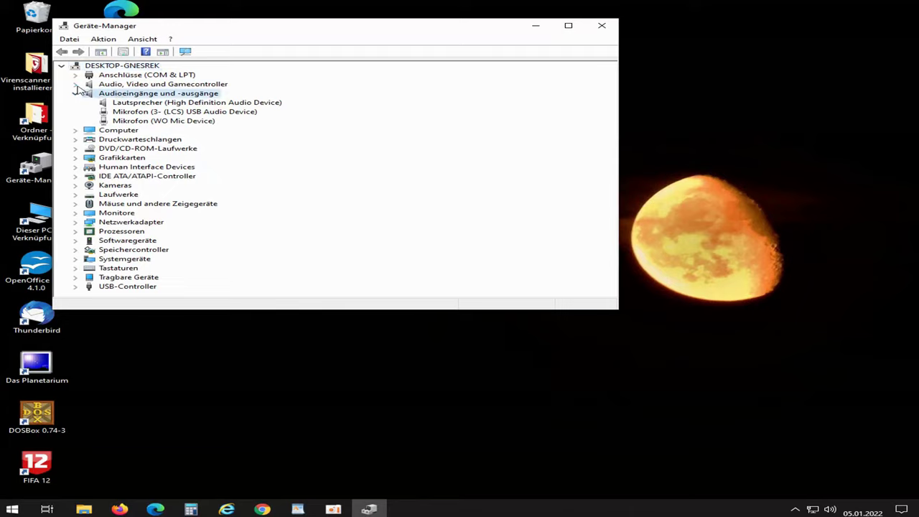
pyautogui.click(76, 94)
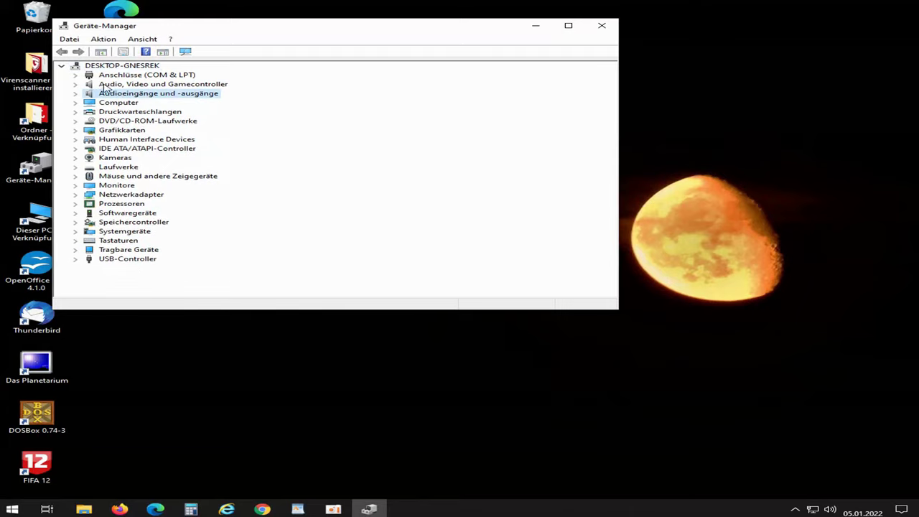
# Expand the Audioeingänge und -ausgänge and Audio, Video und Gamecontroller categories to list their devices
pyautogui.click(128, 85)
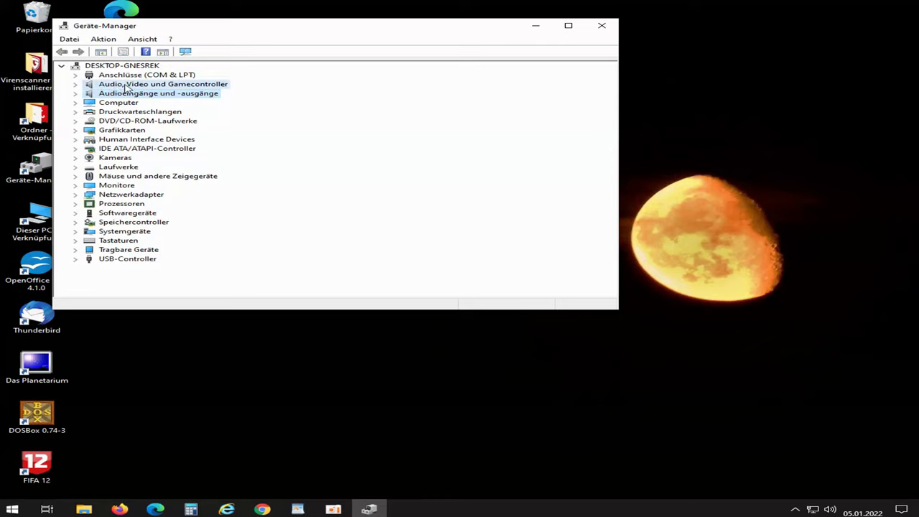
pyautogui.click(75, 94)
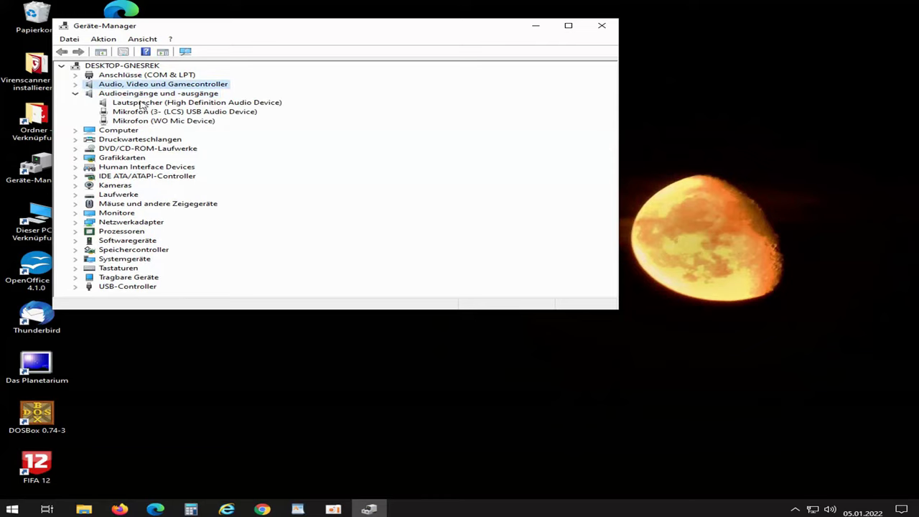
pyautogui.click(175, 103)
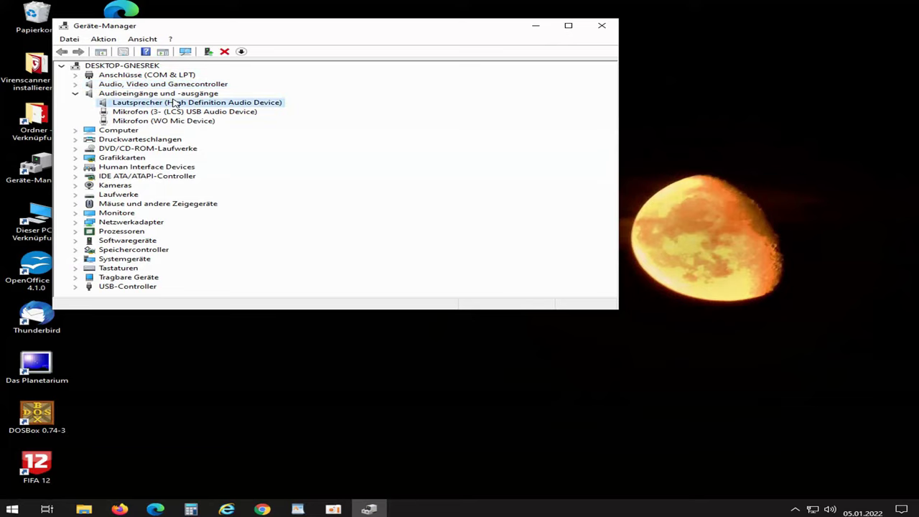
pyautogui.click(120, 85)
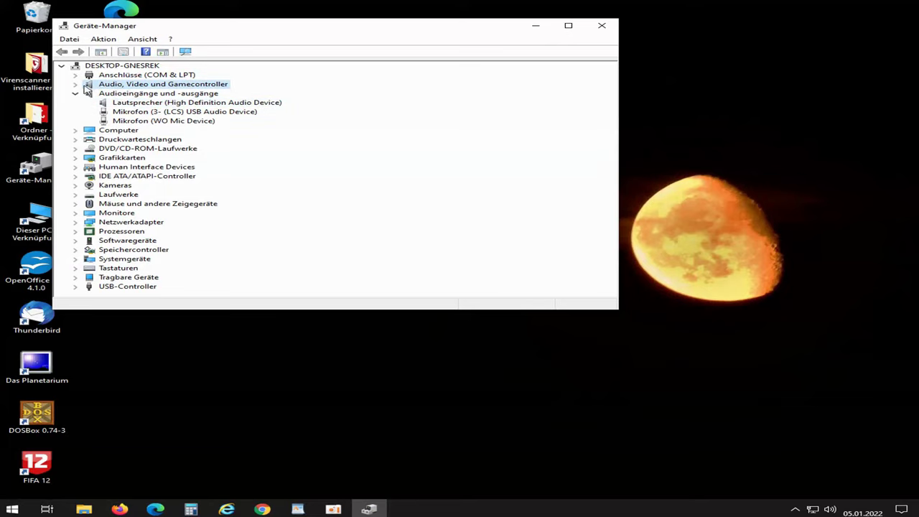
pyautogui.click(76, 85)
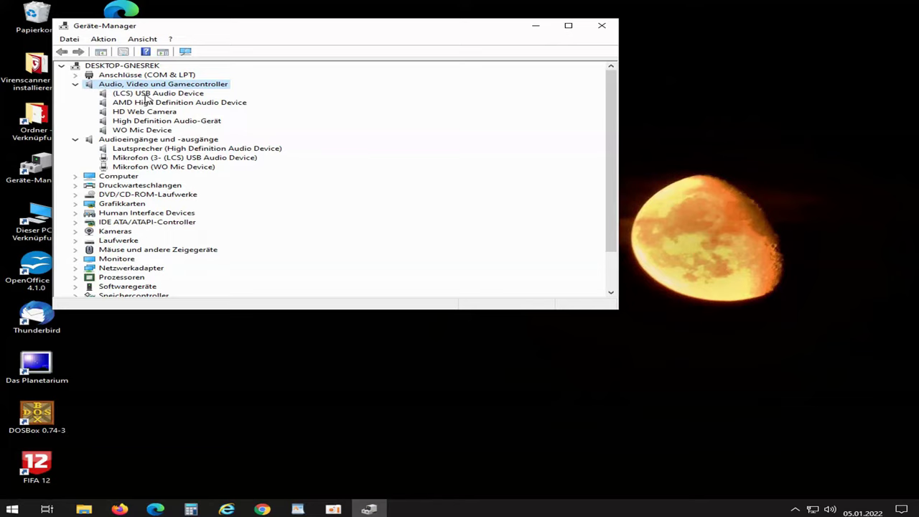
# Check the device status in the properties of AMD High Definition Audio Device, and close them without changes
pyautogui.click(156, 105)
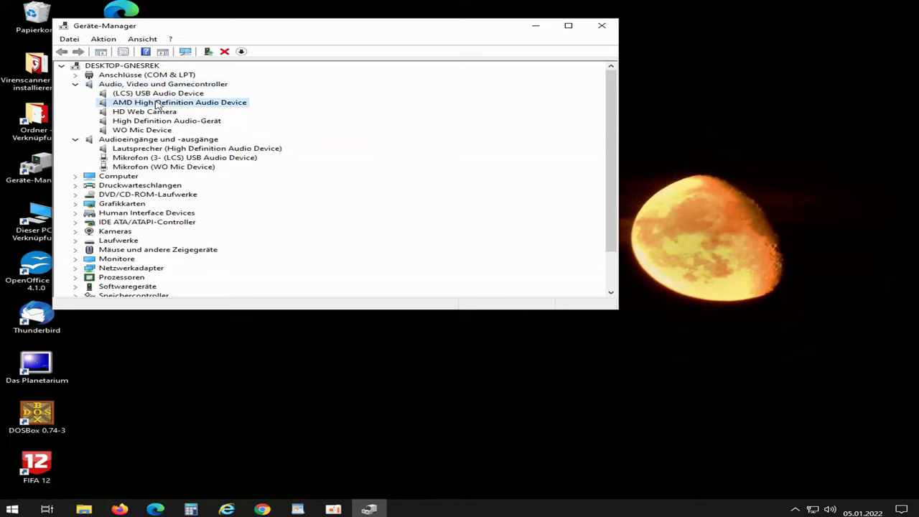
pyautogui.rightClick(200, 106)
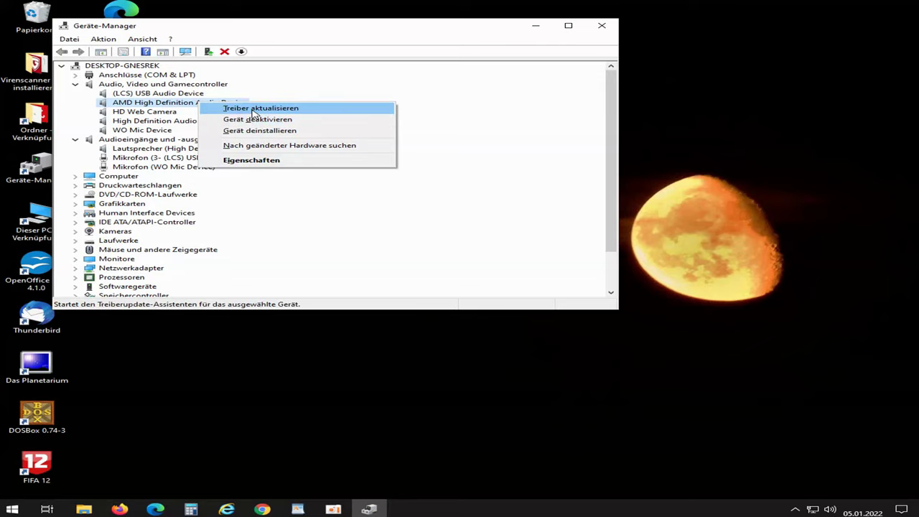
pyautogui.click(253, 160)
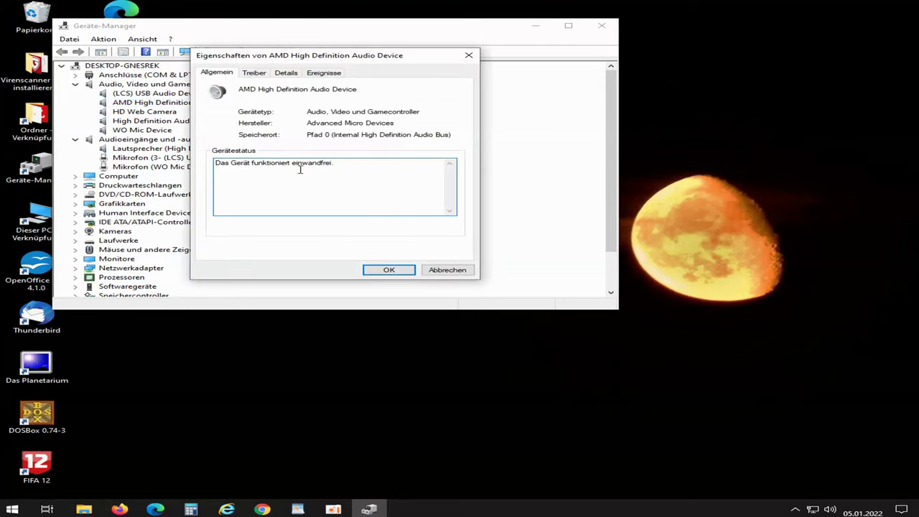
pyautogui.moveTo(336, 163); pyautogui.dragTo(211, 164)
pyautogui.click(289, 169)
pyautogui.click(462, 272)
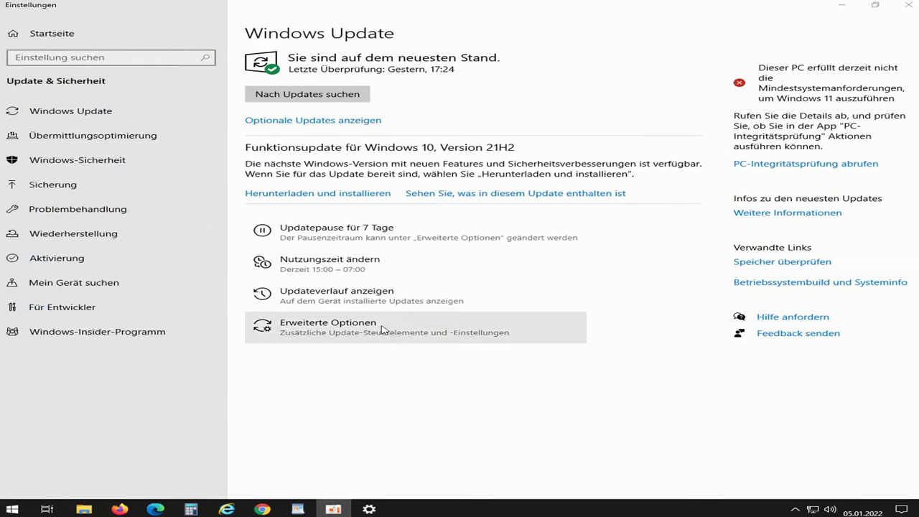
# Open the Windows Update history to review the installed feature and quality updates
pyautogui.click(332, 297)
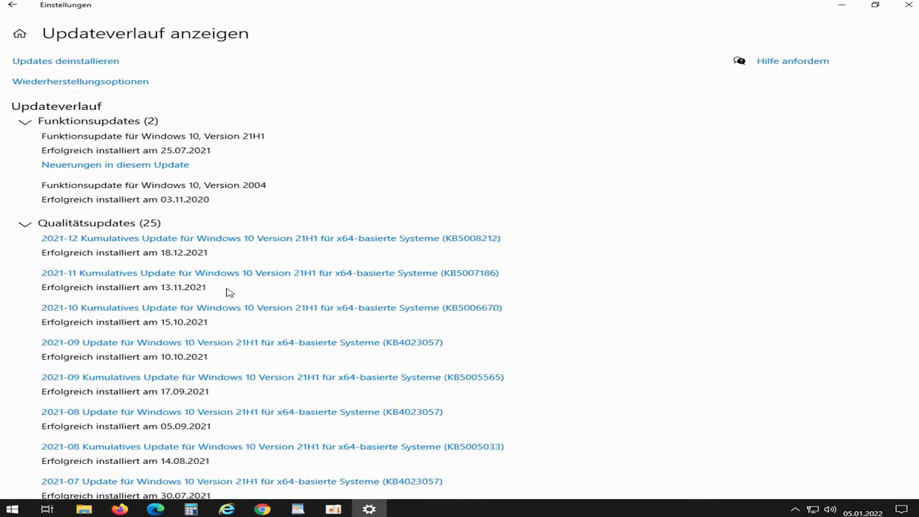